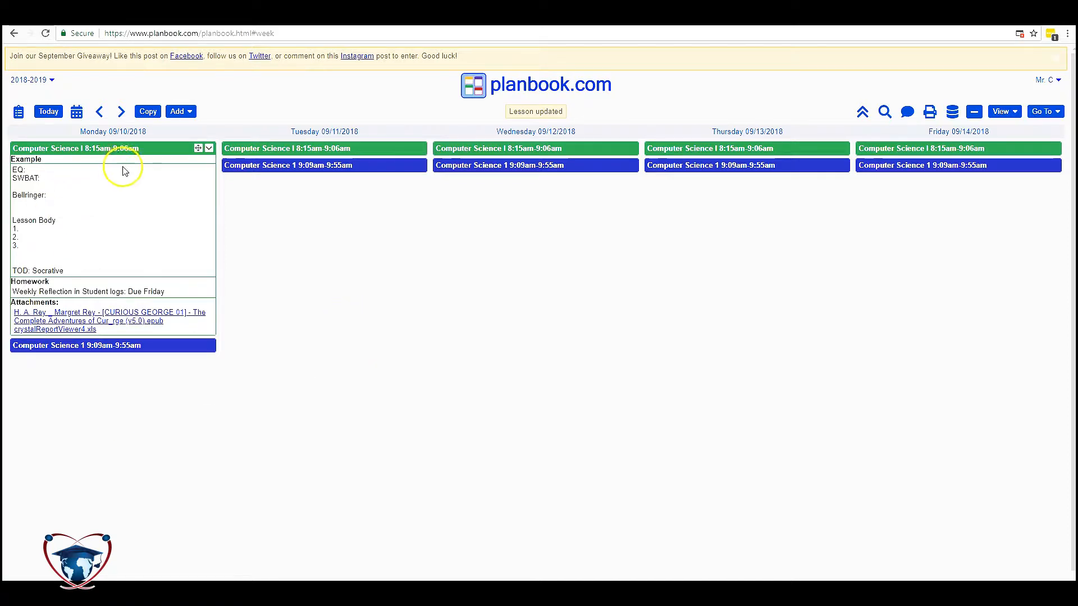
# - Bump Monday 09/10's Computer Science I lesson forward 1 day
pyautogui.click(209, 147)
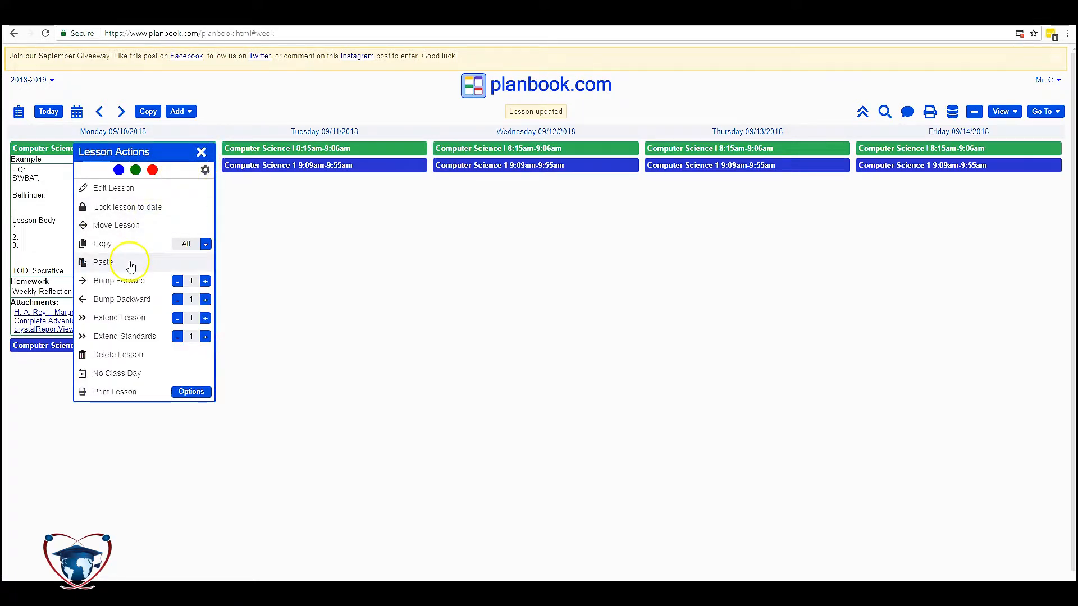
pyautogui.click(120, 283)
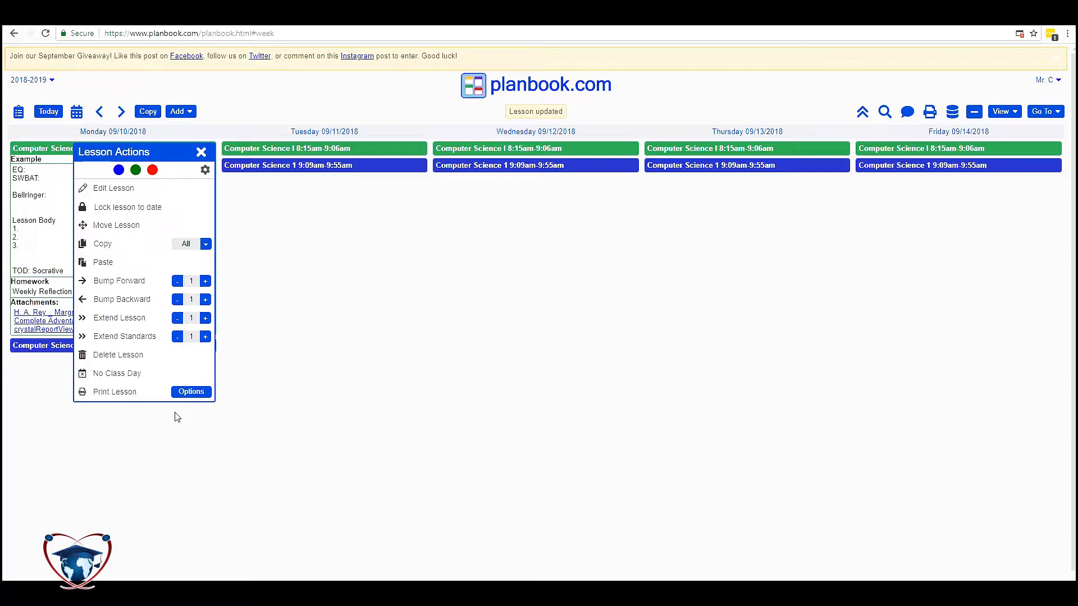
pyautogui.click(141, 281)
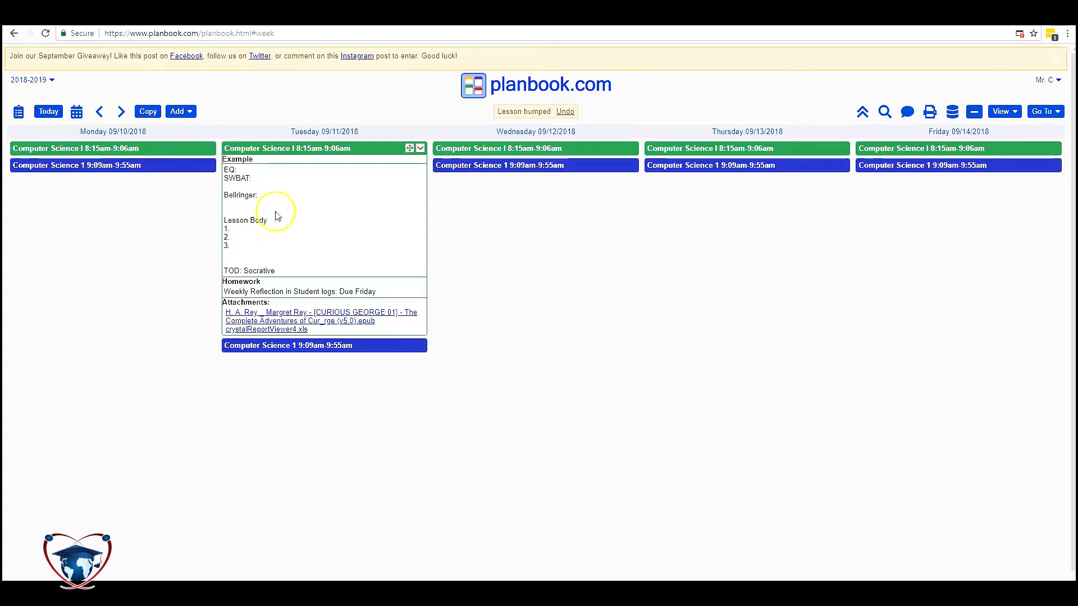
# - Bump Tuesday 09/11's Computer Science I lesson forward 2 days
pyautogui.click(420, 148)
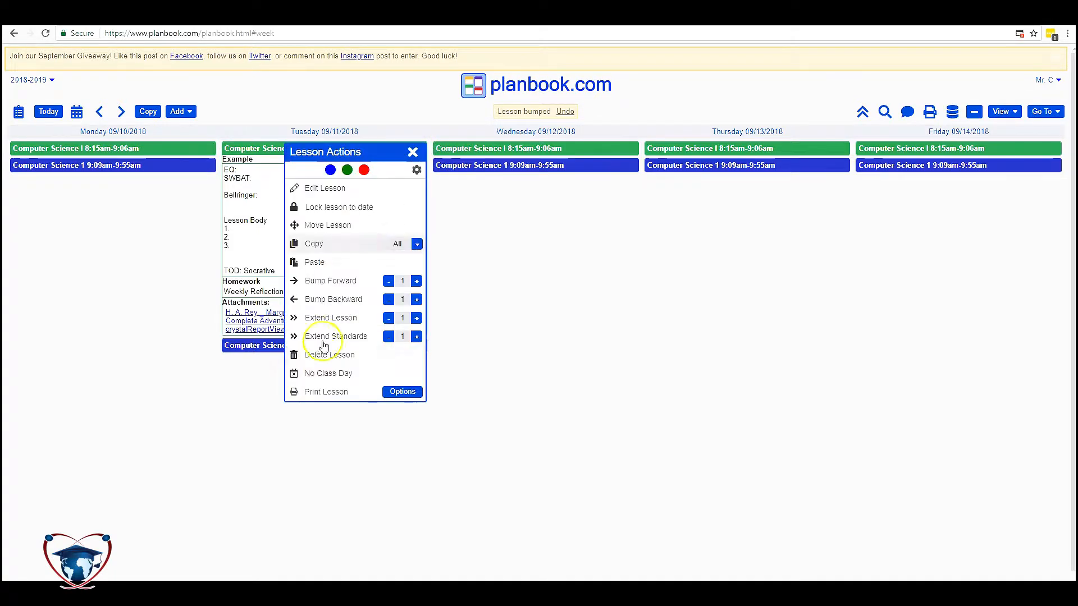
pyautogui.click(416, 281)
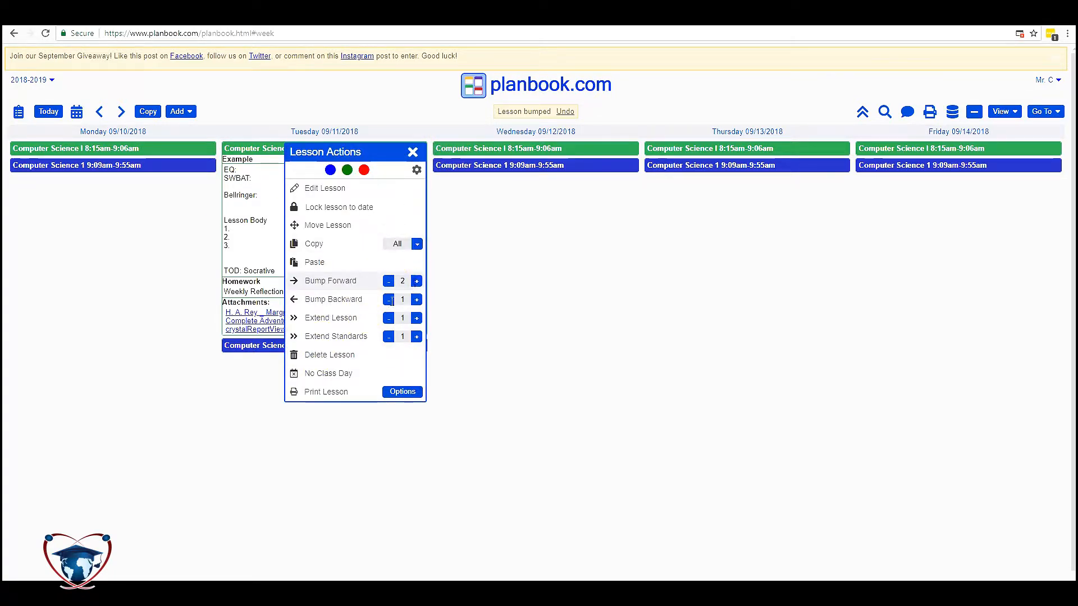
pyautogui.click(325, 281)
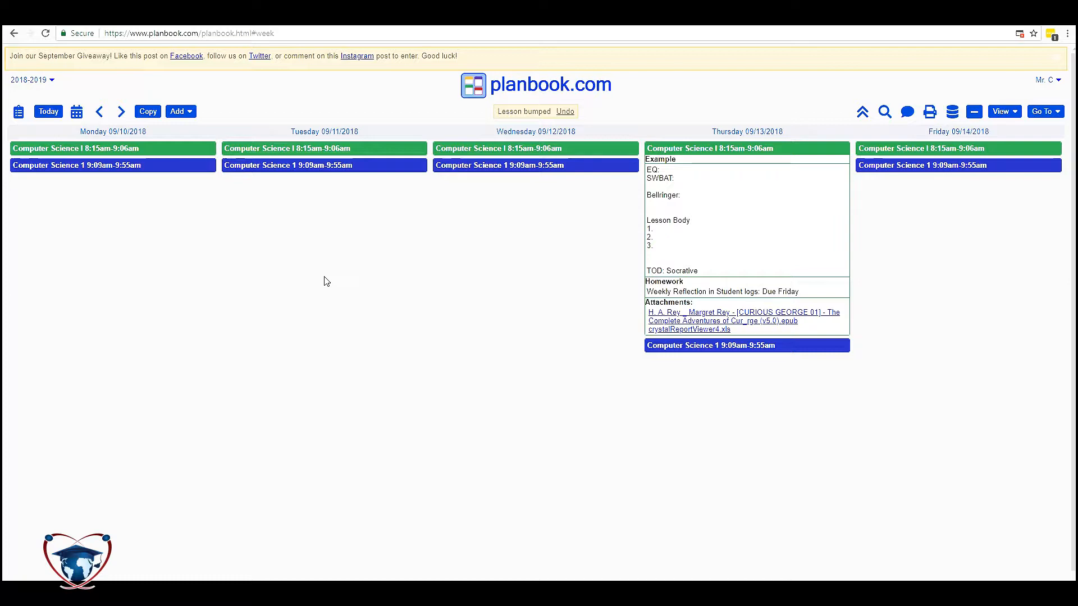
# - Copy all of Thursday 09/13's Computer Science I lesson and paste it into Monday 09/10's Computer Science I slot
pyautogui.moveTo(839, 173)
pyautogui.click(845, 148)
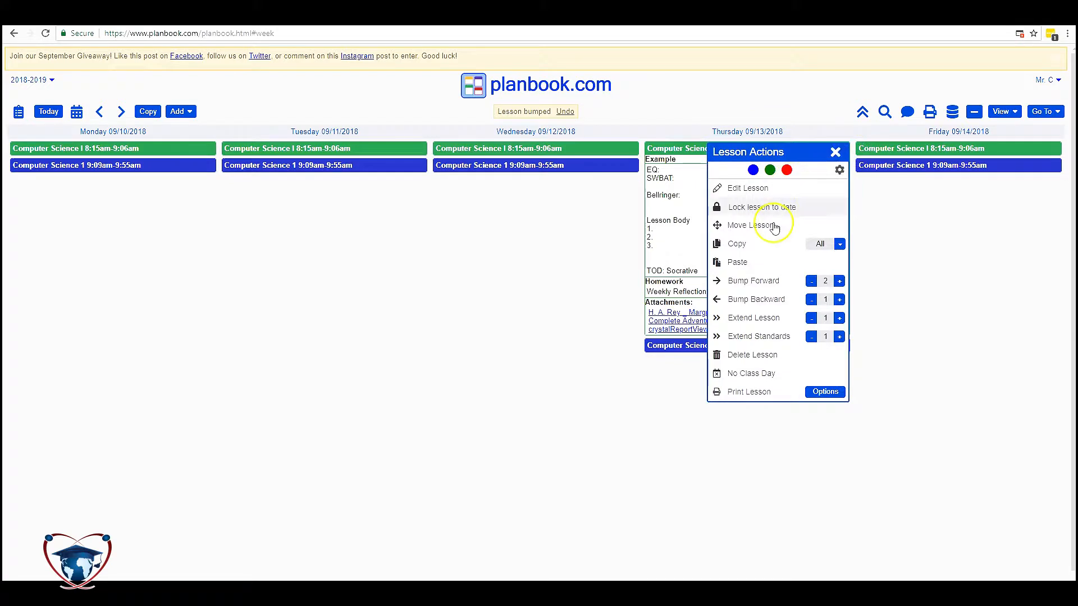
pyautogui.click(748, 243)
pyautogui.moveTo(174, 150)
pyautogui.click(211, 148)
pyautogui.click(112, 261)
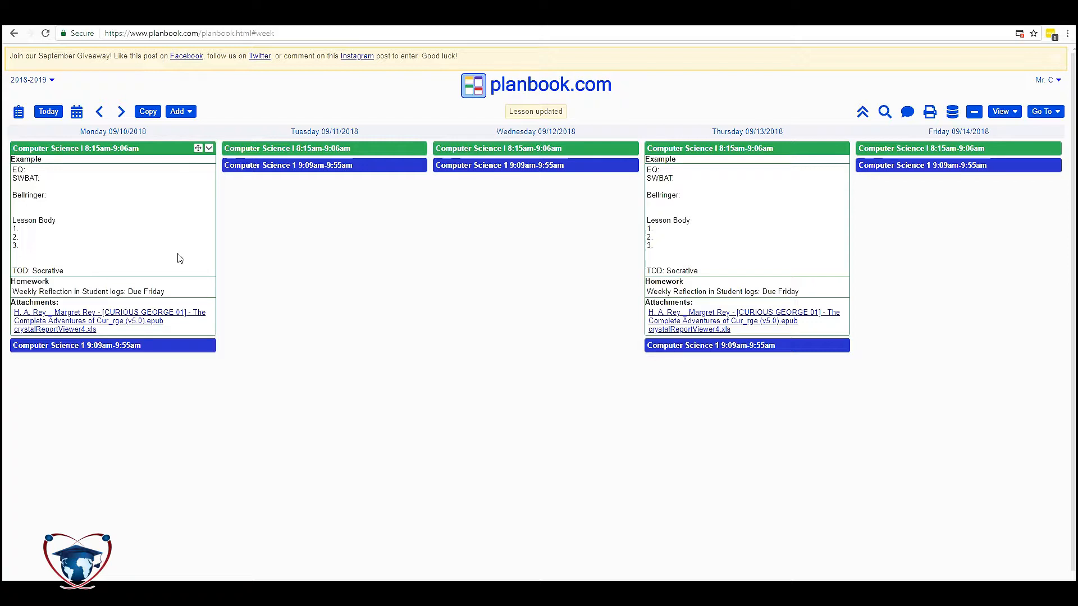
# - Extend Monday 09/10's Computer Science I lesson by 2 days, and open and save Monday's lesson without edits
pyautogui.click(209, 148)
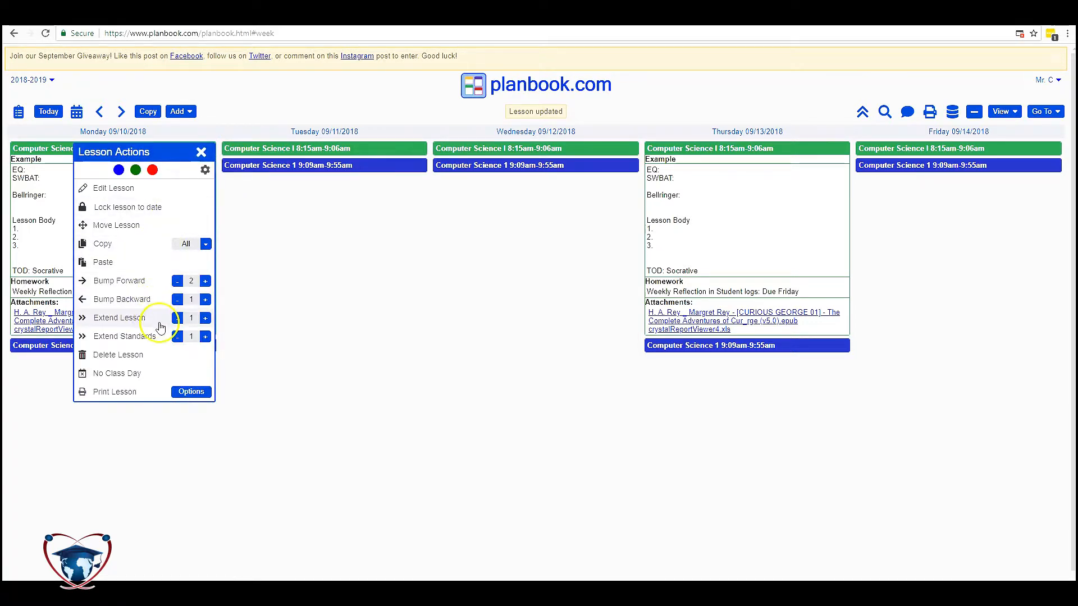
pyautogui.click(205, 318)
pyautogui.click(118, 318)
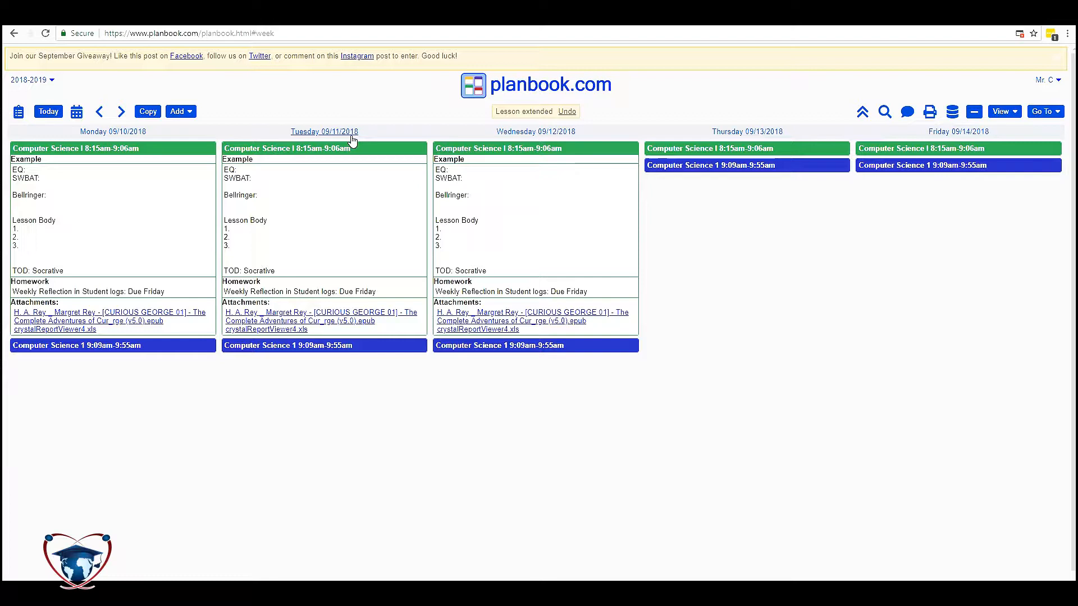
pyautogui.click(109, 150)
pyautogui.click(735, 131)
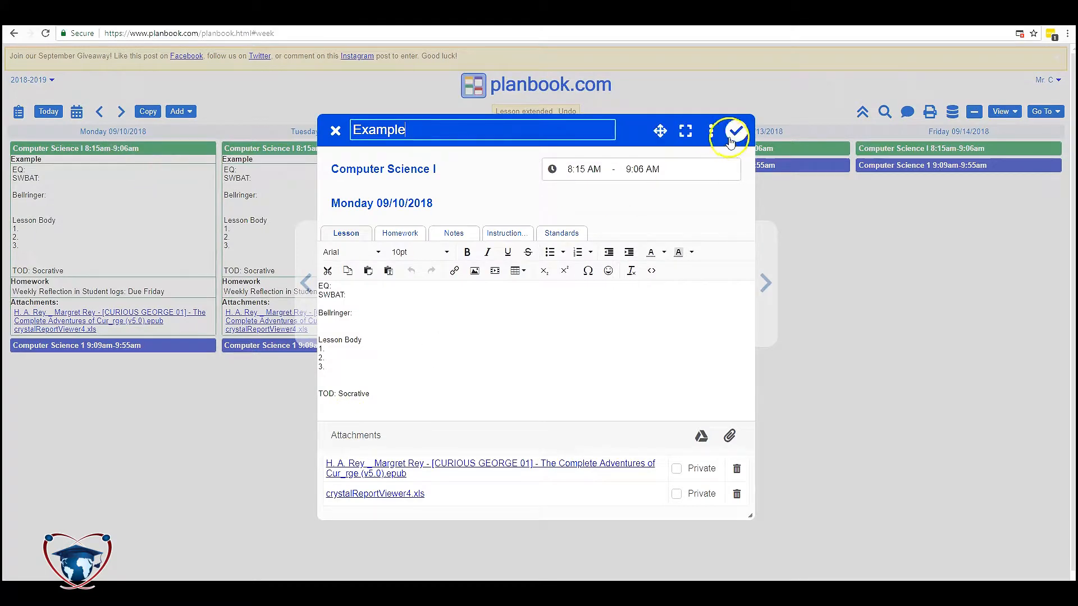
# - Bump Wednesday 09/12's Computer Science I lesson forward 4 days and check the following week's plan
pyautogui.click(207, 148)
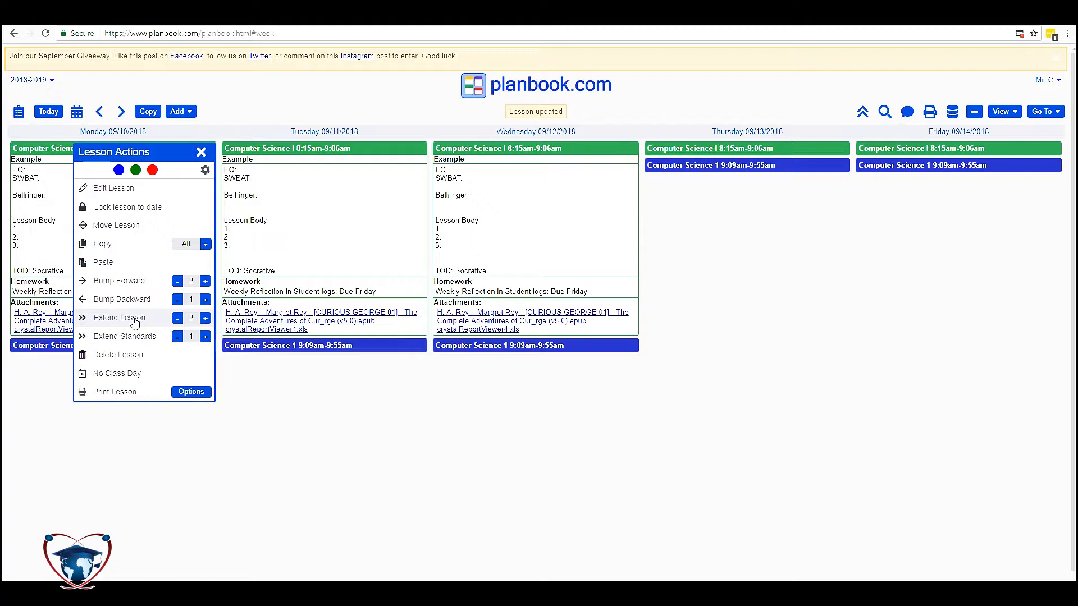
pyautogui.click(632, 149)
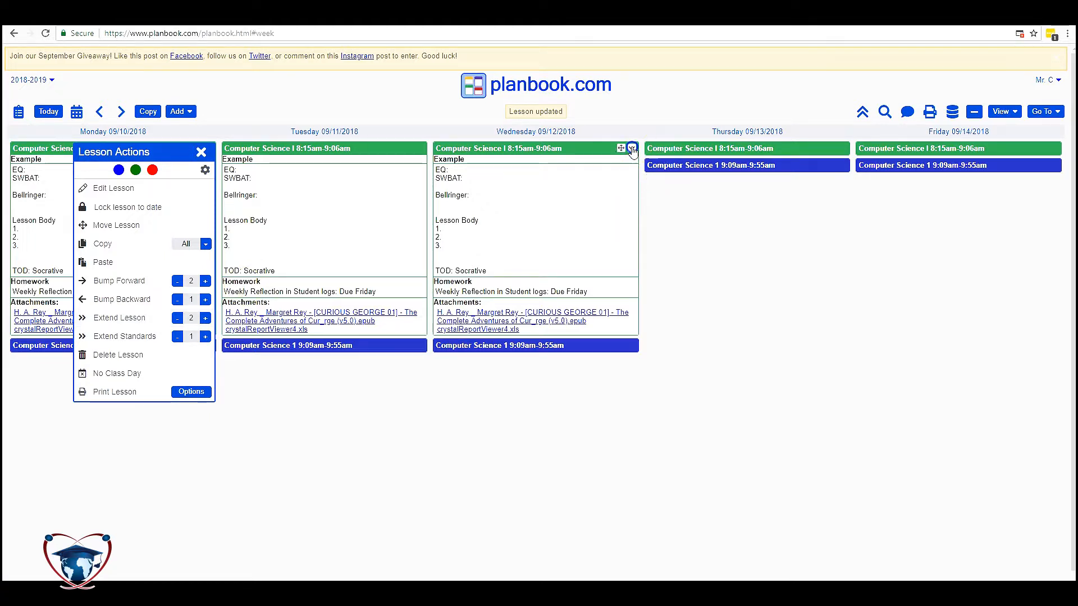
pyautogui.click(628, 281)
pyautogui.click(629, 281)
pyautogui.click(564, 285)
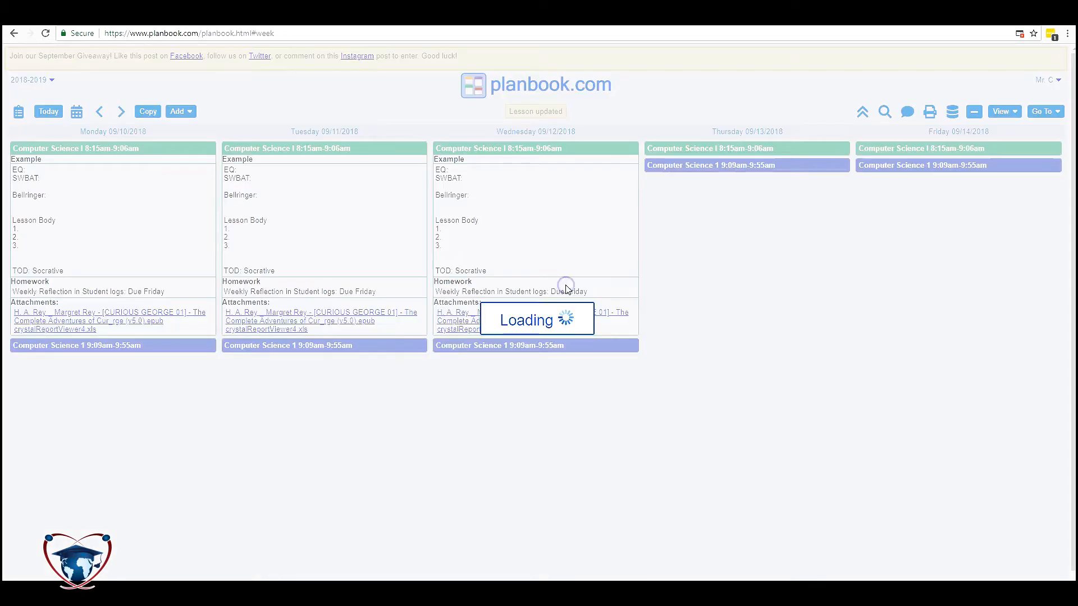
pyautogui.click(122, 111)
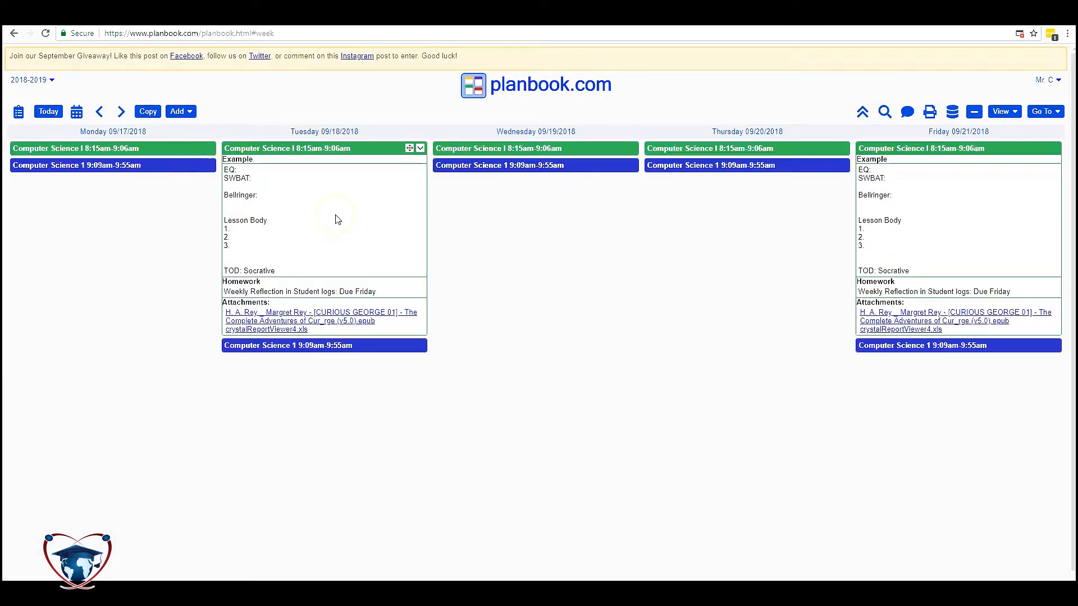
pyautogui.click(98, 110)
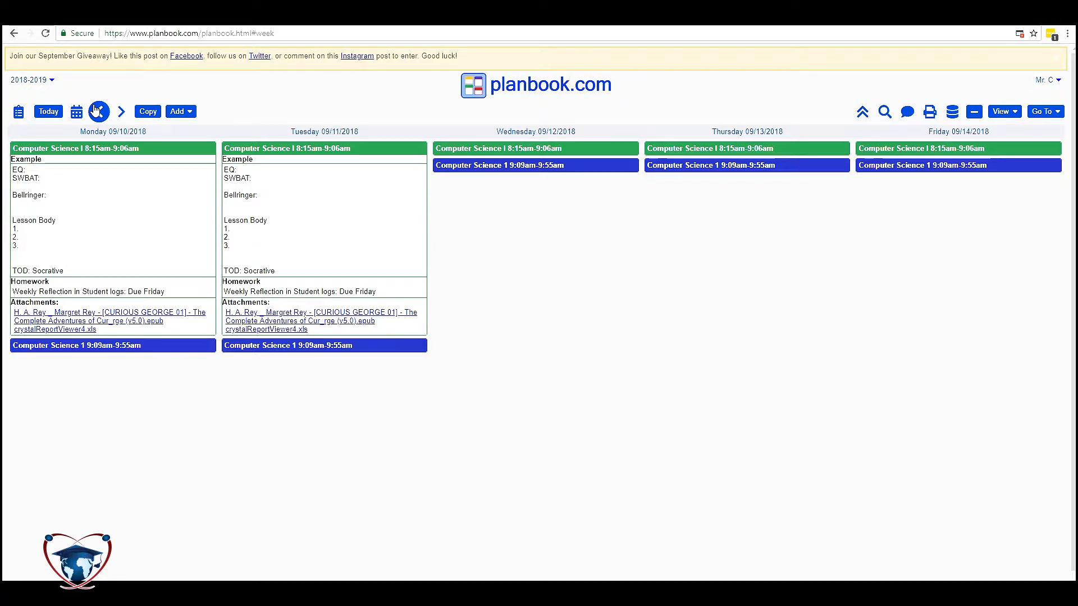
# - Set the forward bump to 1 day and bump Tuesday 09/11's Computer Science I lesson
pyautogui.click(420, 148)
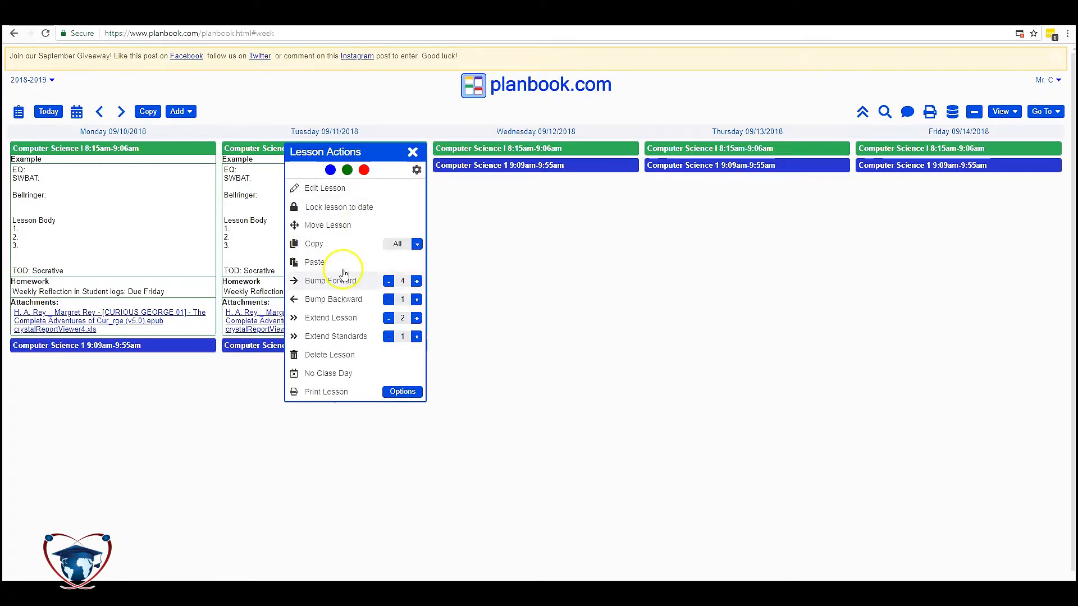
pyautogui.click(389, 283)
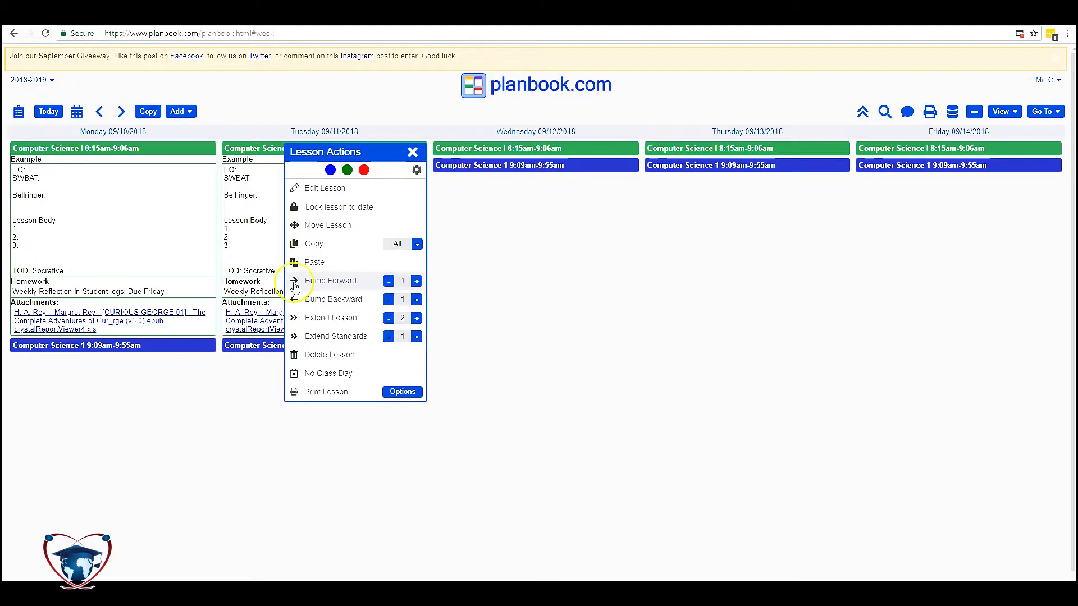
pyautogui.click(328, 281)
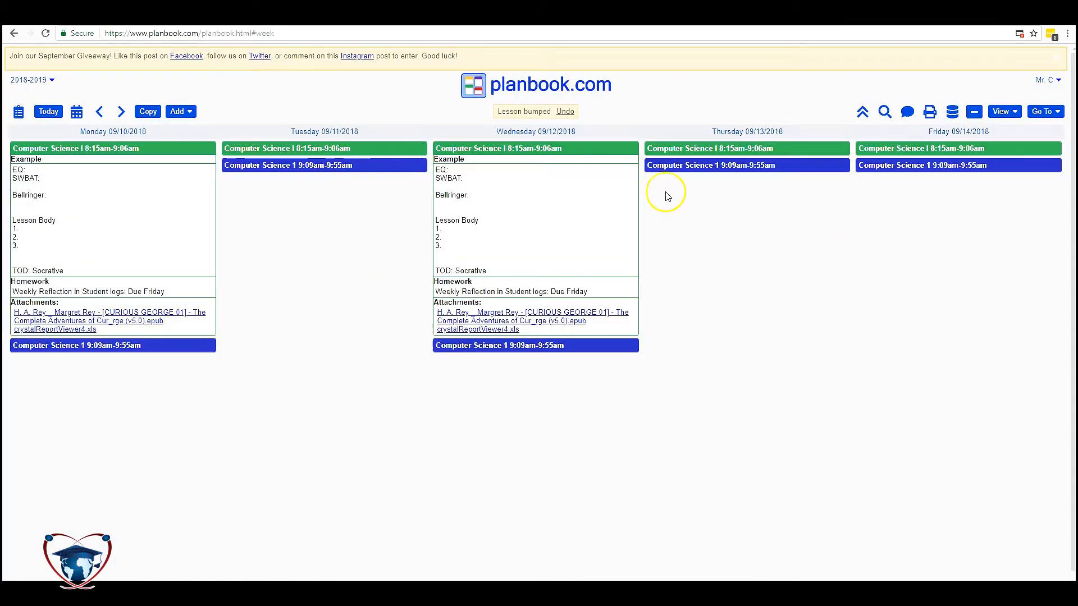
# - Bump Wednesday 09/12's Computer Science I lesson backward 1 day, accepting removal of the prior lesson
pyautogui.click(632, 151)
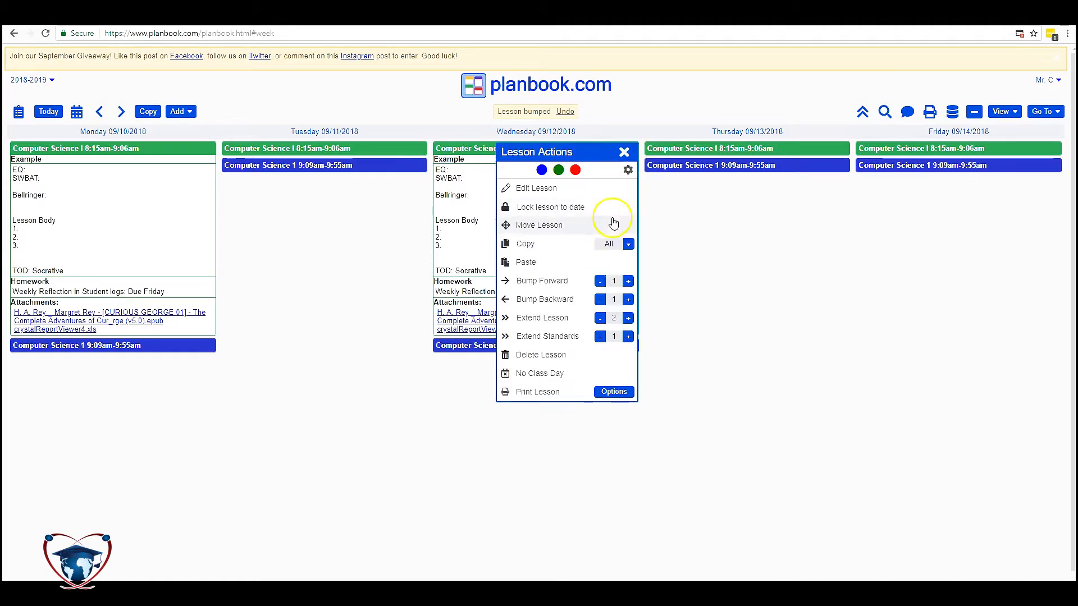
pyautogui.click(566, 298)
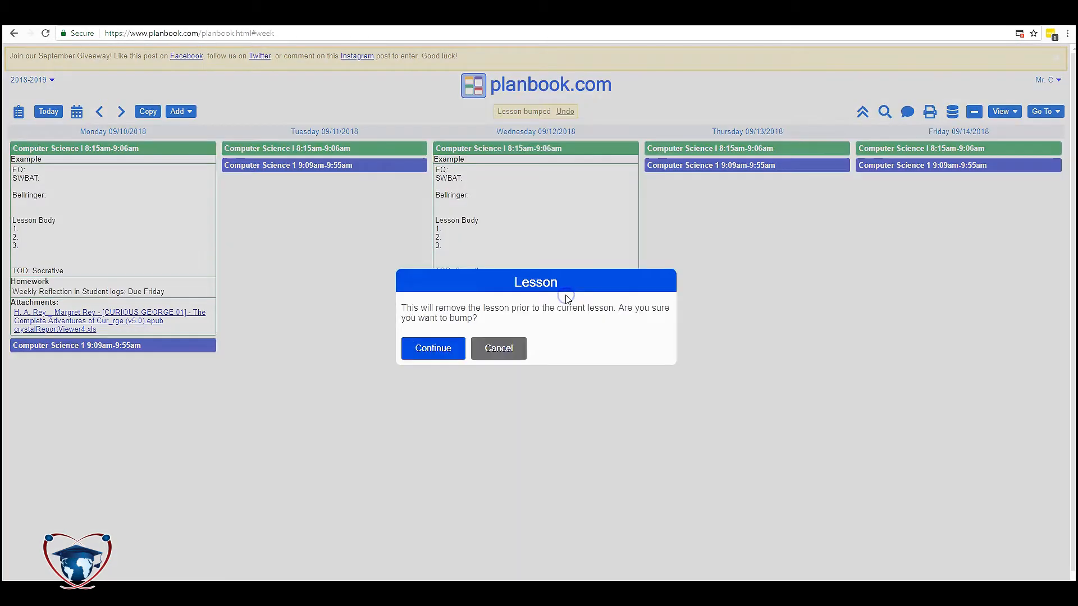
pyautogui.click(440, 351)
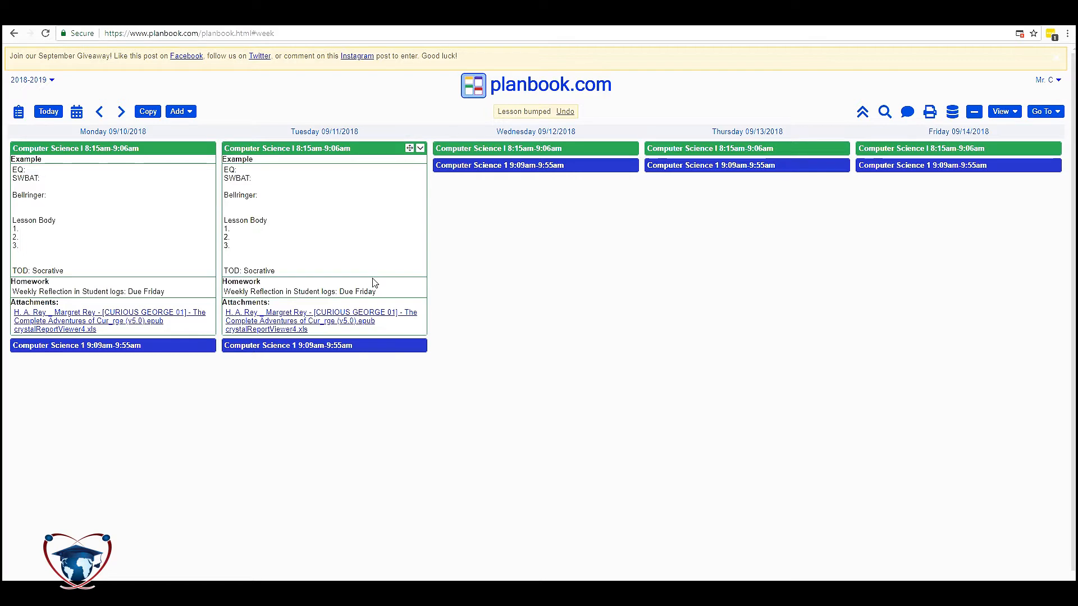
# - Try to duplicate Monday 09/10's Computer Science I lesson in Wednesday 09/12's empty slot
pyautogui.click(209, 148)
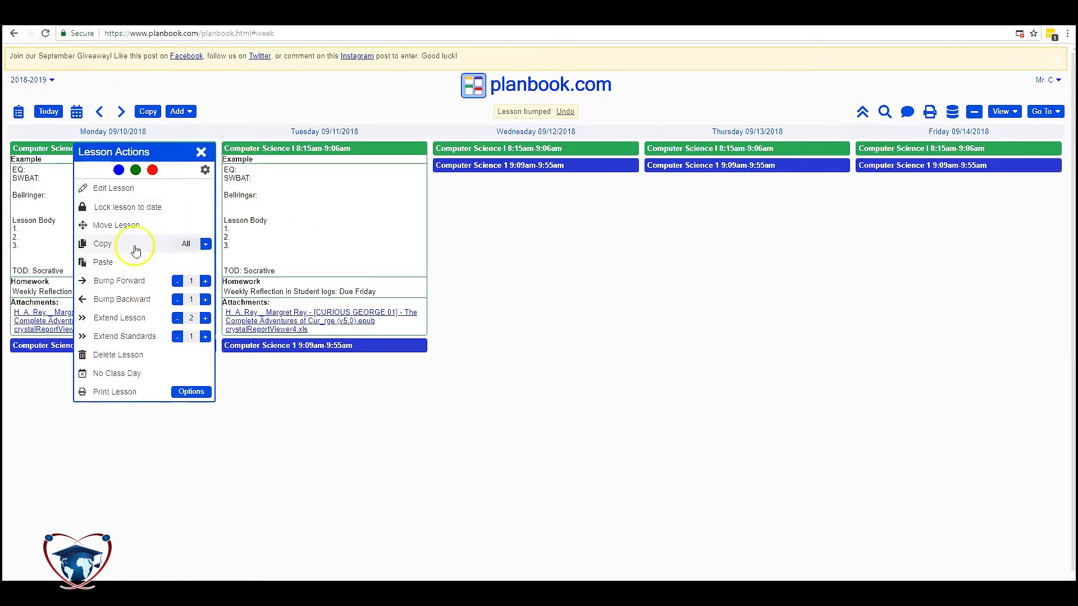
pyautogui.click(108, 245)
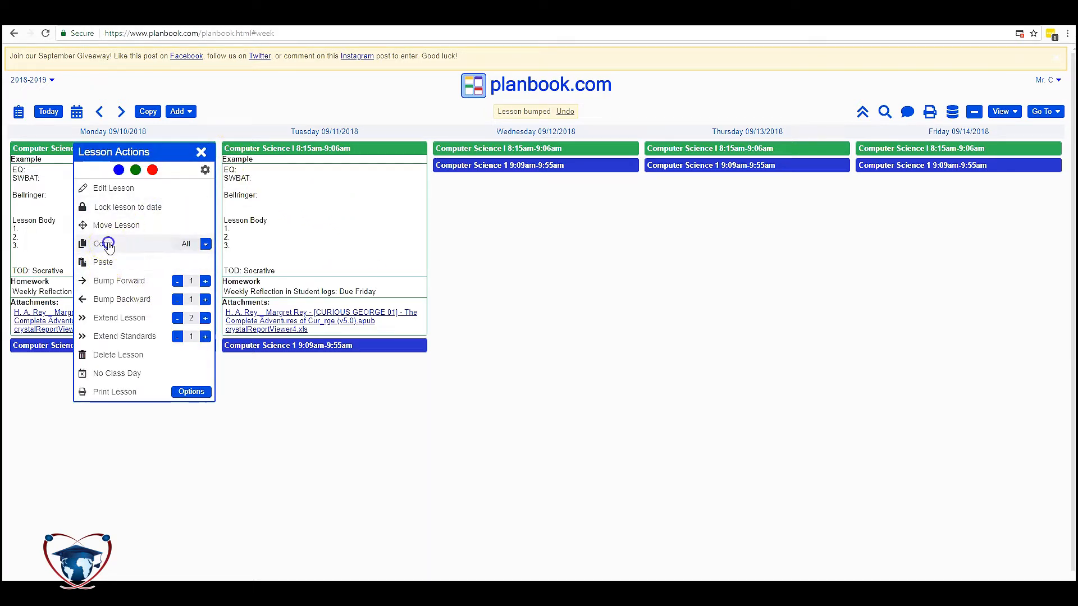
pyautogui.click(631, 148)
pyautogui.click(568, 246)
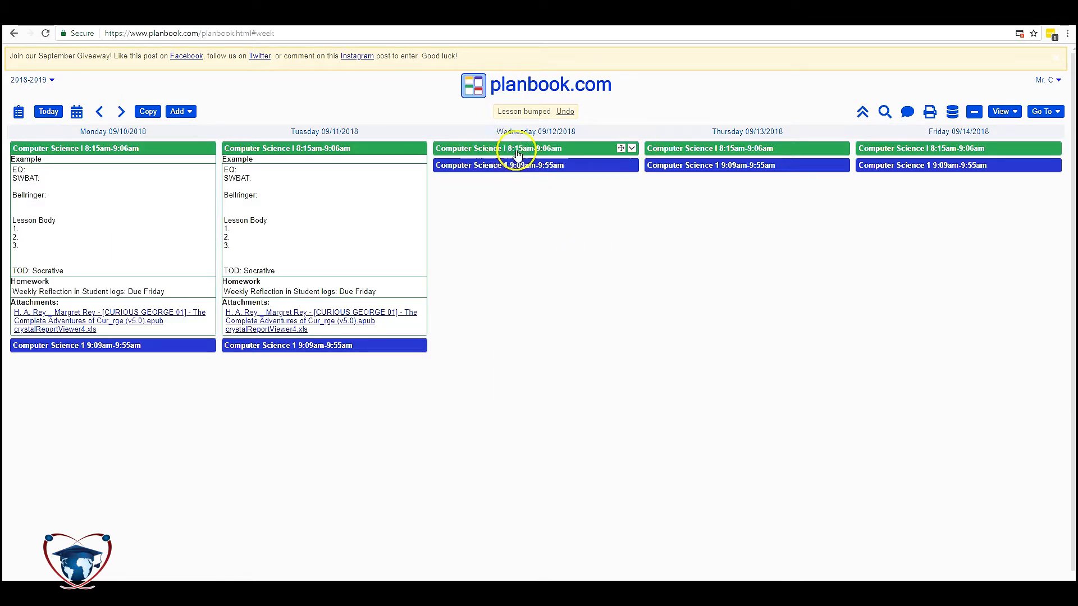
pyautogui.click(628, 149)
pyautogui.click(540, 261)
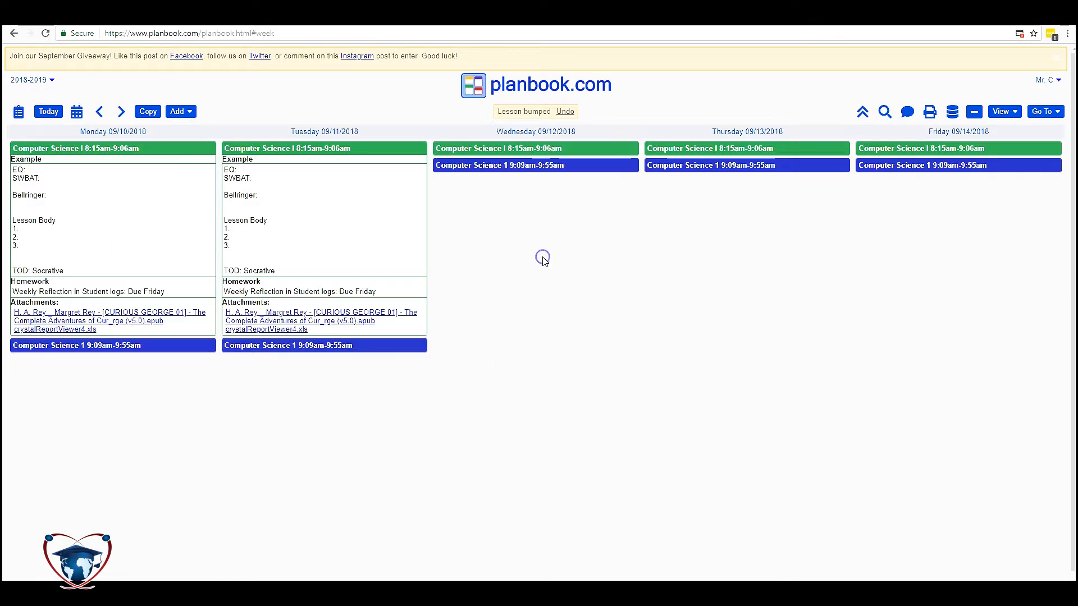
# - Copy all of Monday 09/10's Computer Science I lesson and paste it into Wednesday 09/12's Computer Science I slot
pyautogui.click(208, 149)
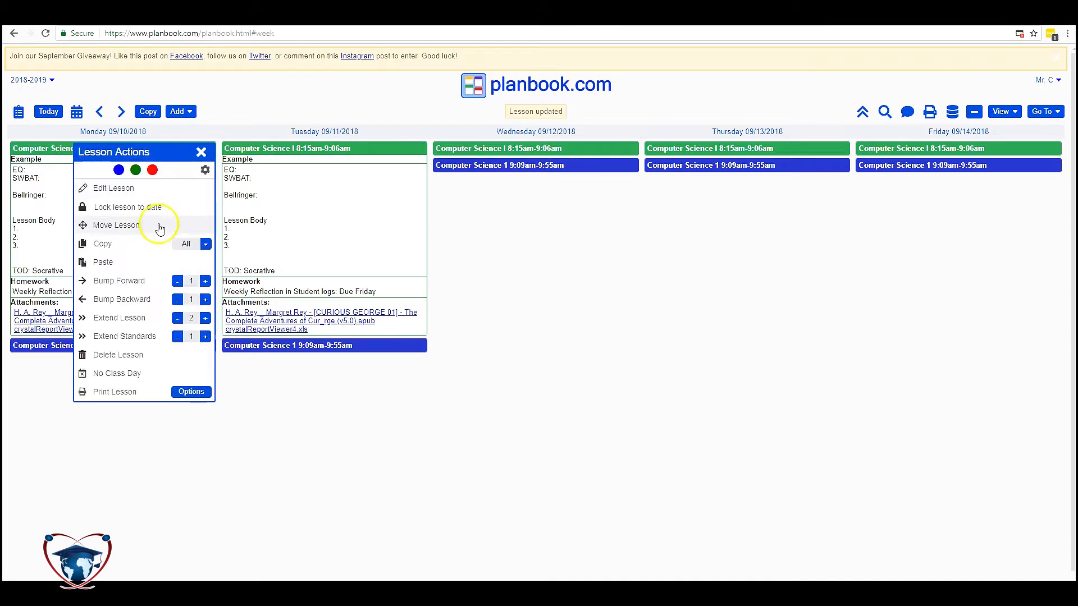
pyautogui.click(132, 244)
pyautogui.click(631, 149)
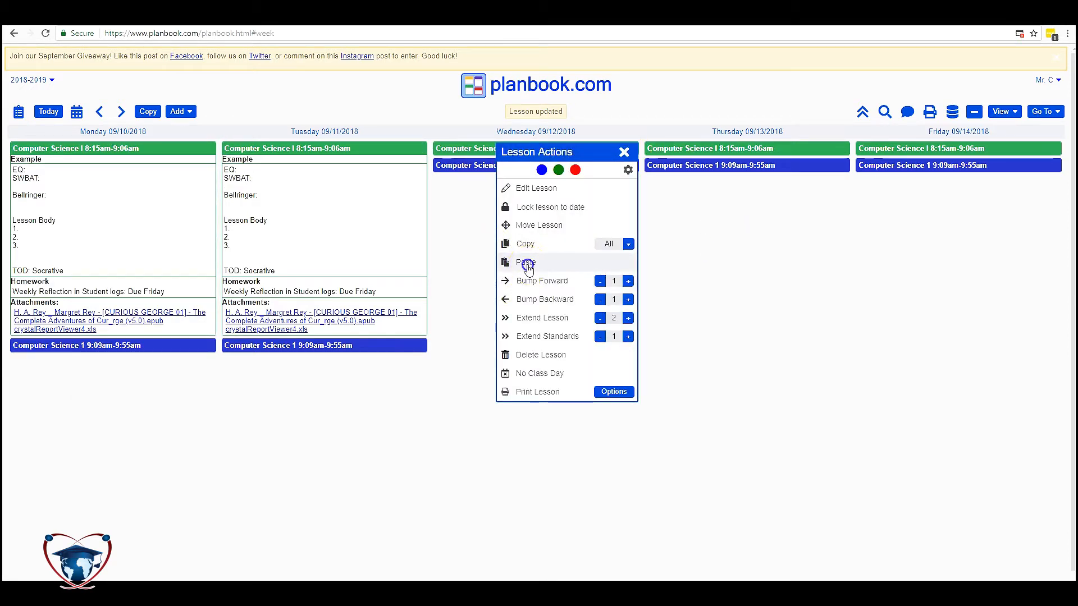
pyautogui.click(530, 262)
# - Replace Wednesday 09/12's Computer Science I lesson text with "This lesson is different" and save the lesson
pyautogui.click(531, 154)
pyautogui.moveTo(395, 436); pyautogui.dragTo(289, 296)
pyautogui.write('This lesson is different')
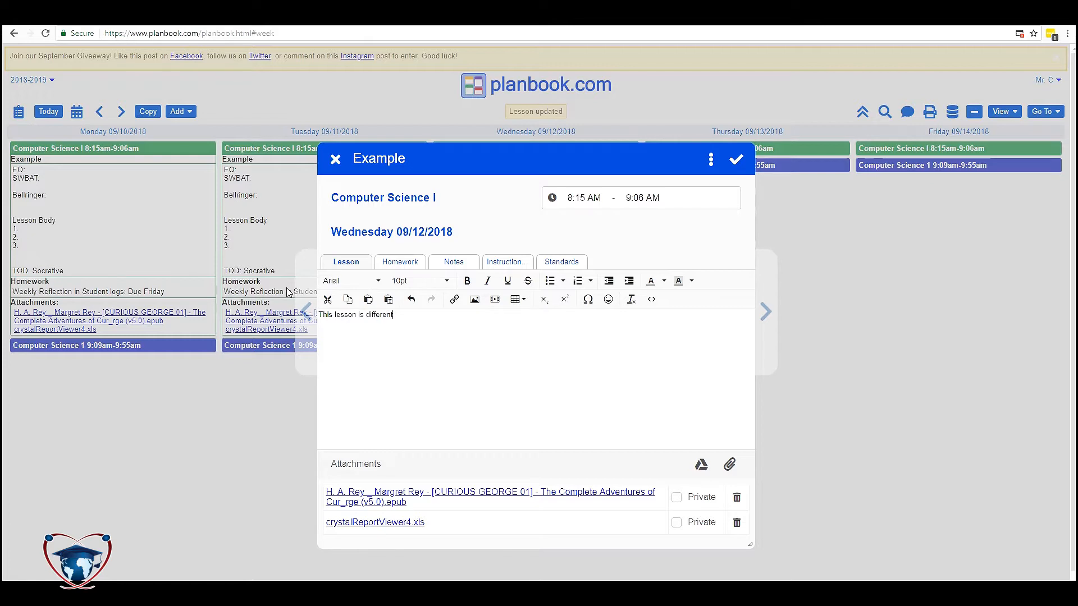
pyautogui.click(736, 160)
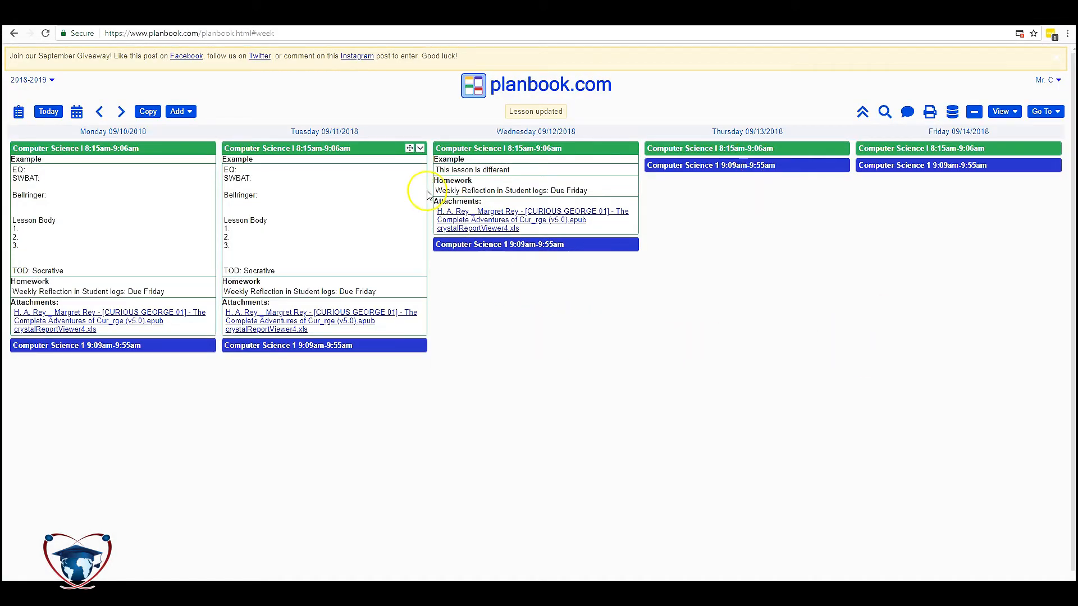
# - Bump Tuesday 09/11's Computer Science I lesson forward 1 day and paste a copy of Wednesday's lesson into Tuesday
pyautogui.click(420, 149)
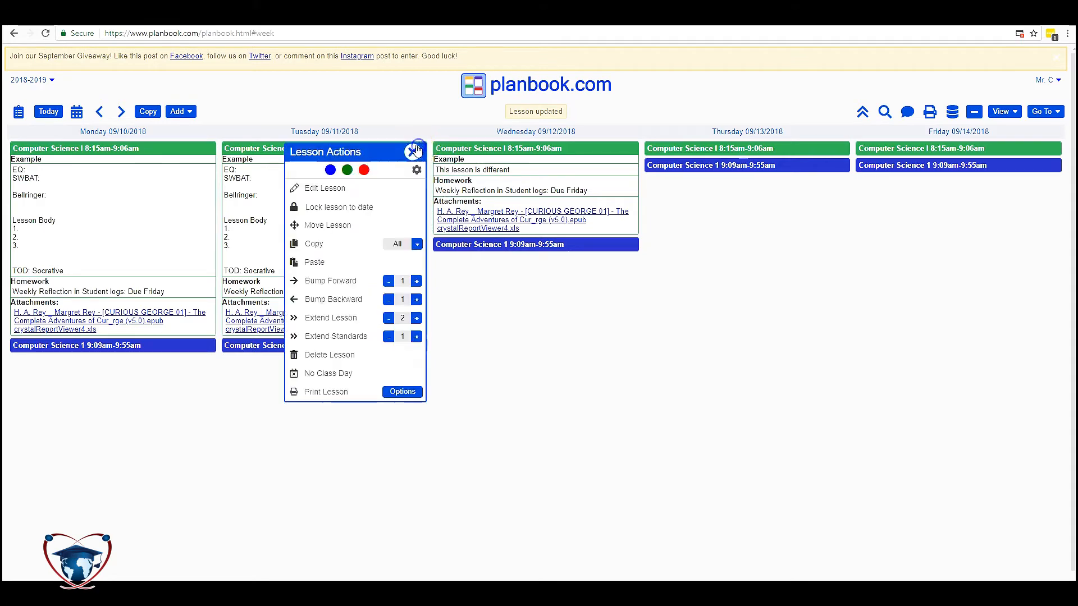
pyautogui.click(308, 282)
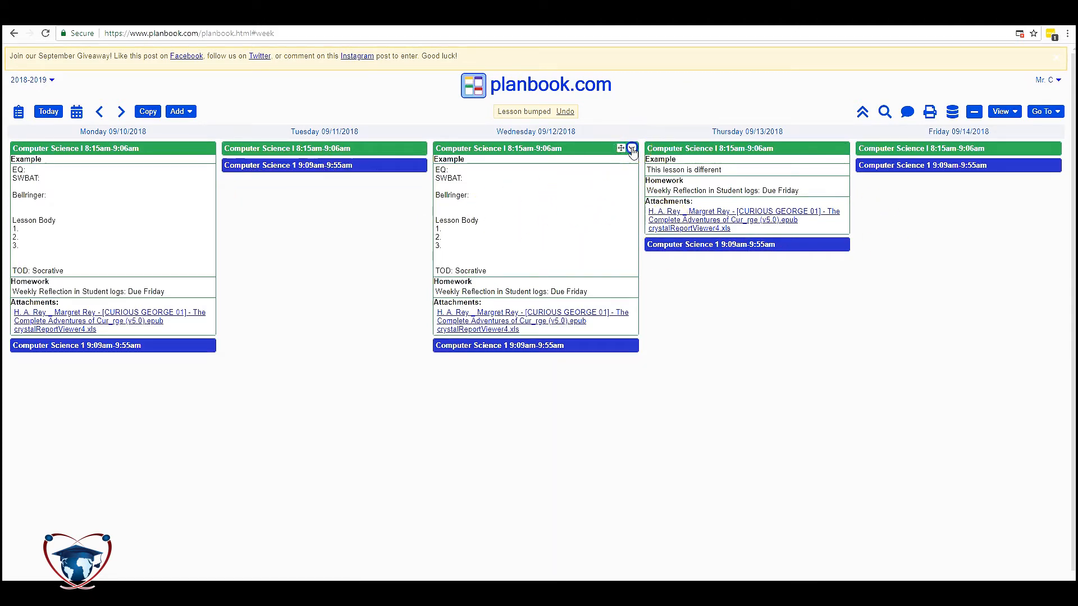
pyautogui.click(632, 147)
pyautogui.click(531, 240)
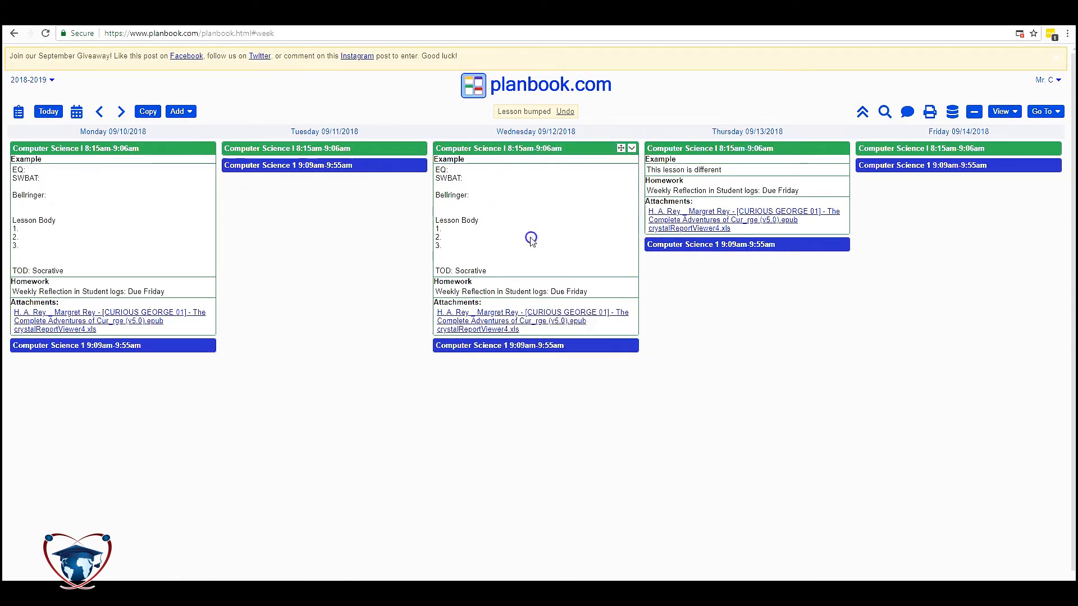
pyautogui.click(418, 166)
pyautogui.click(342, 259)
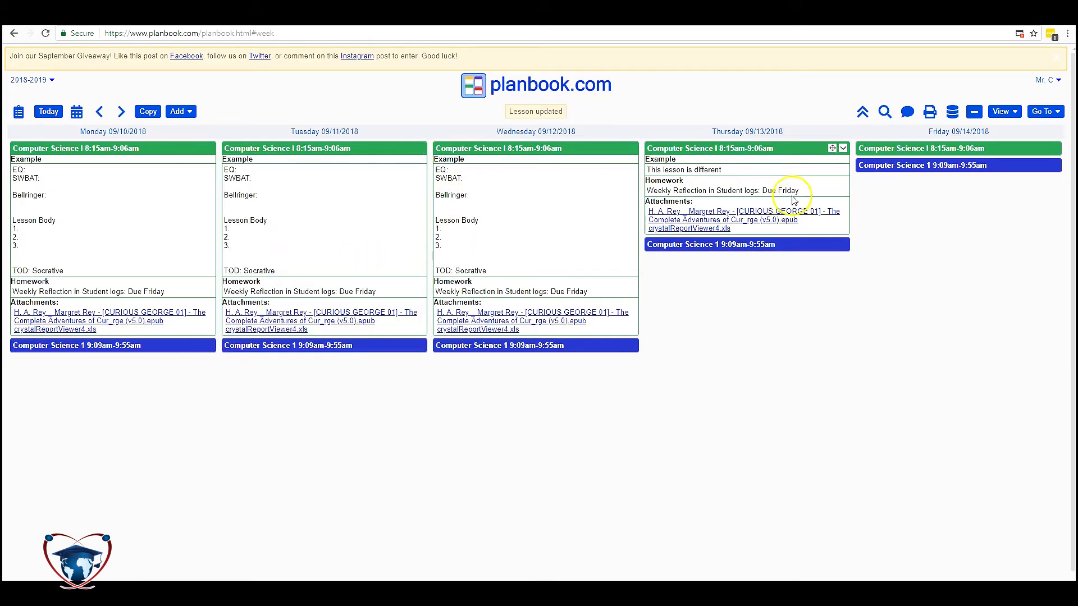
# - Copy Thursday 09/13's Computer Science I lesson and paste it over Wednesday 09/12's lesson, accepting the overwrite
pyautogui.click(844, 148)
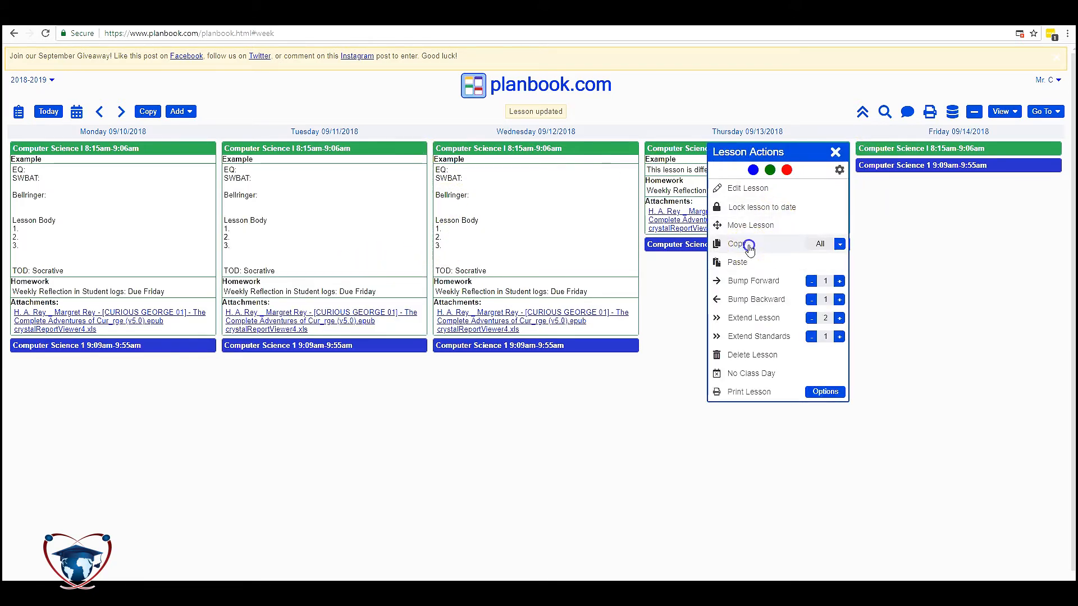
pyautogui.click(749, 243)
pyautogui.click(631, 147)
pyautogui.click(536, 270)
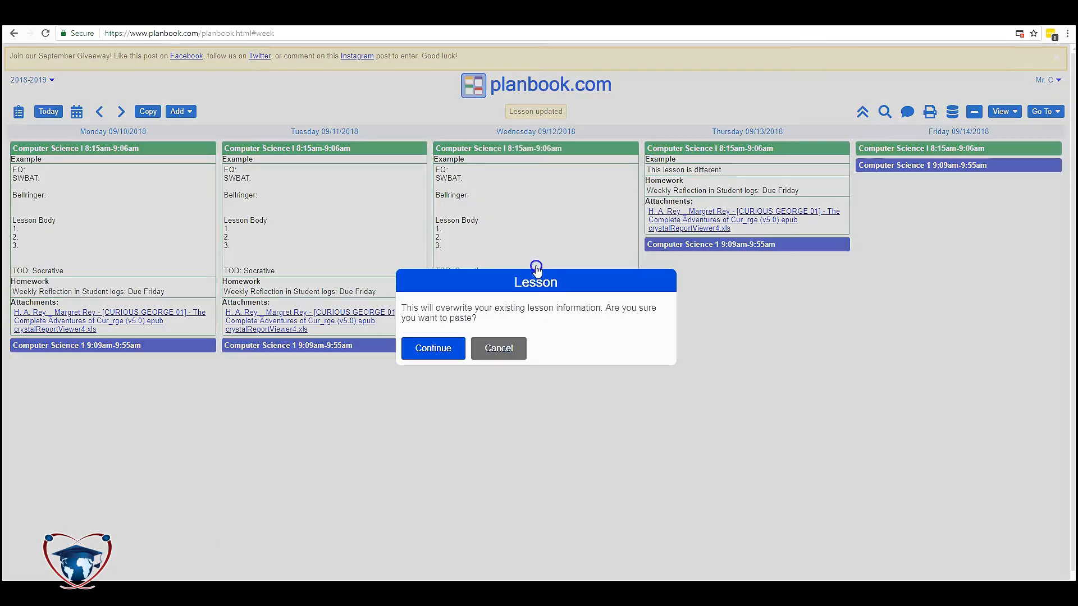
pyautogui.click(430, 347)
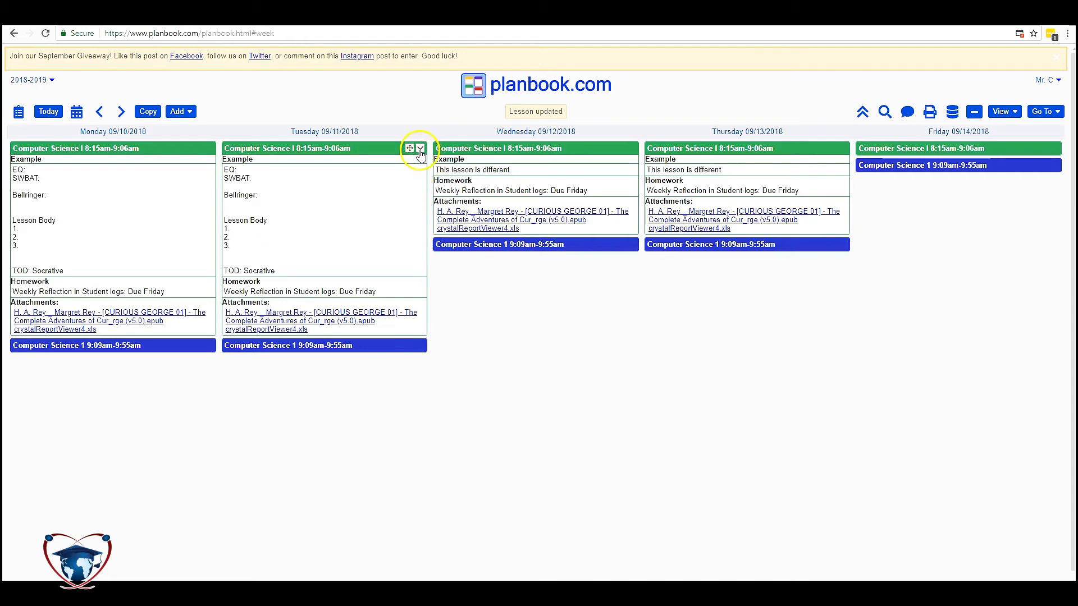
# - Extend Tuesday 09/11's Computer Science I lesson onto the following class days
pyautogui.click(420, 148)
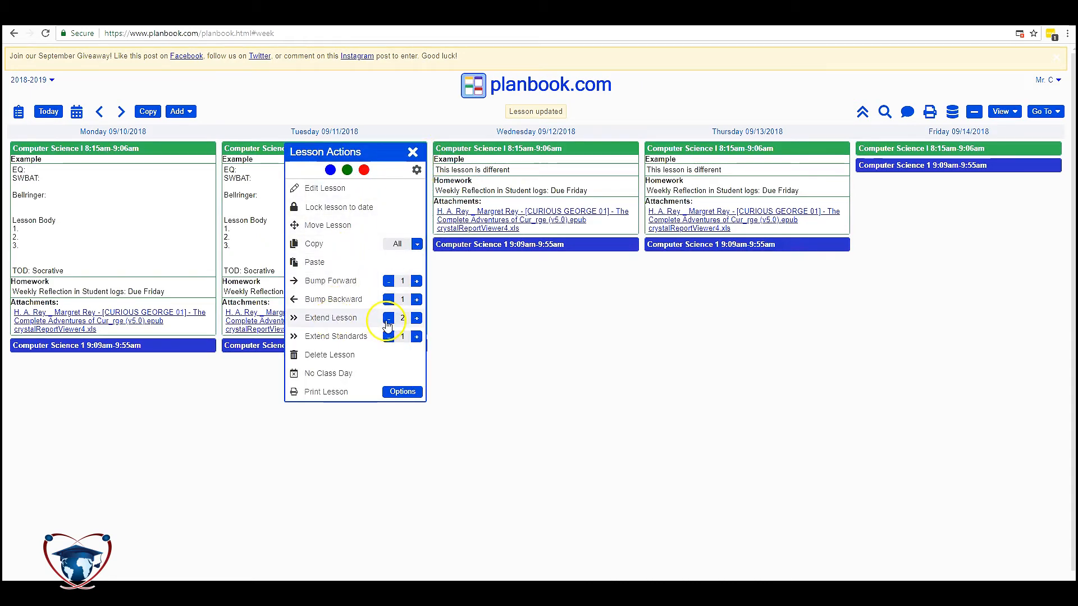
pyautogui.click(338, 327)
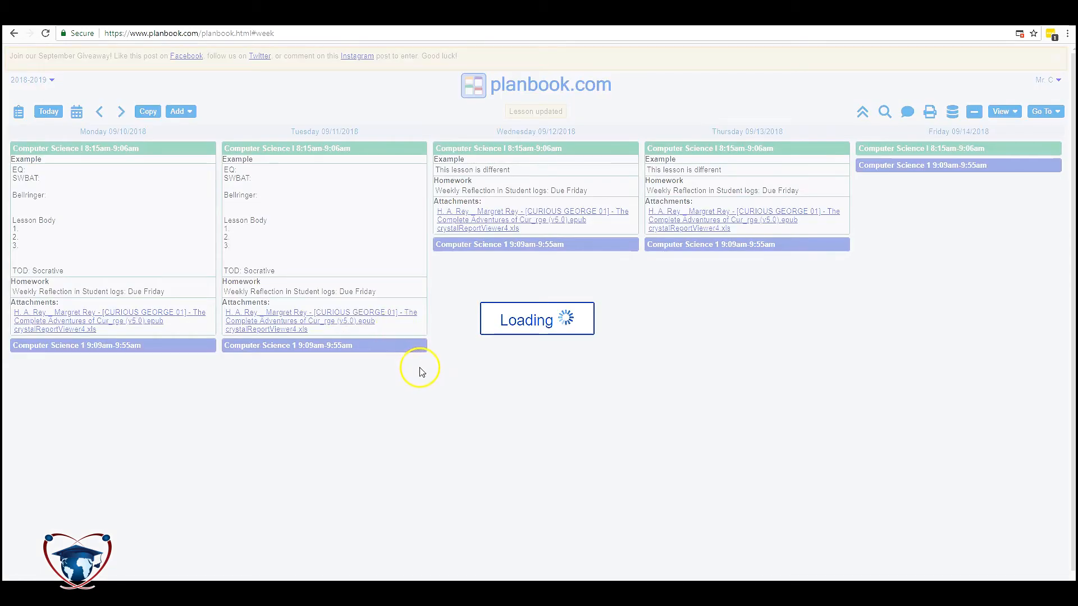